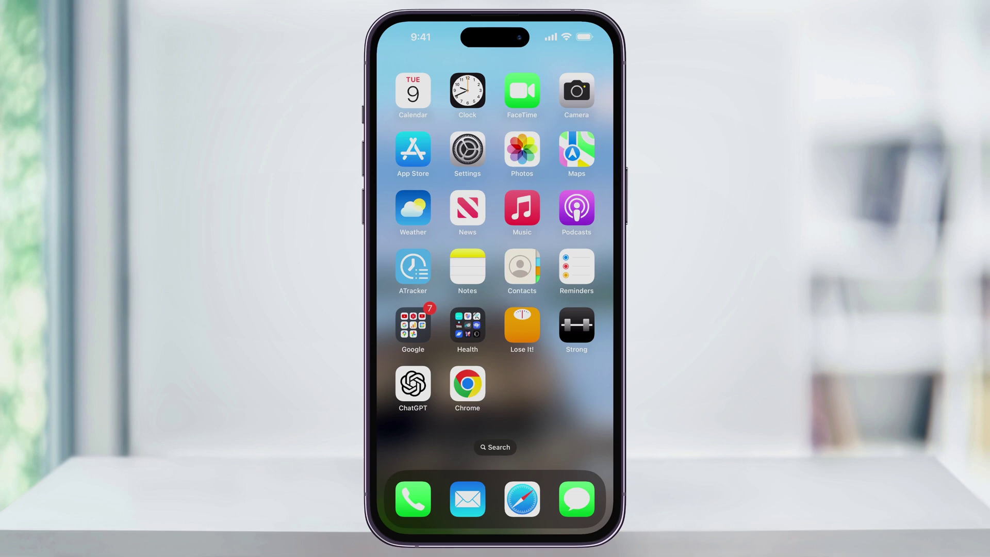
- Launch Chrome and expand its three-dot menu to show the full list of browser actions
click(467, 384)
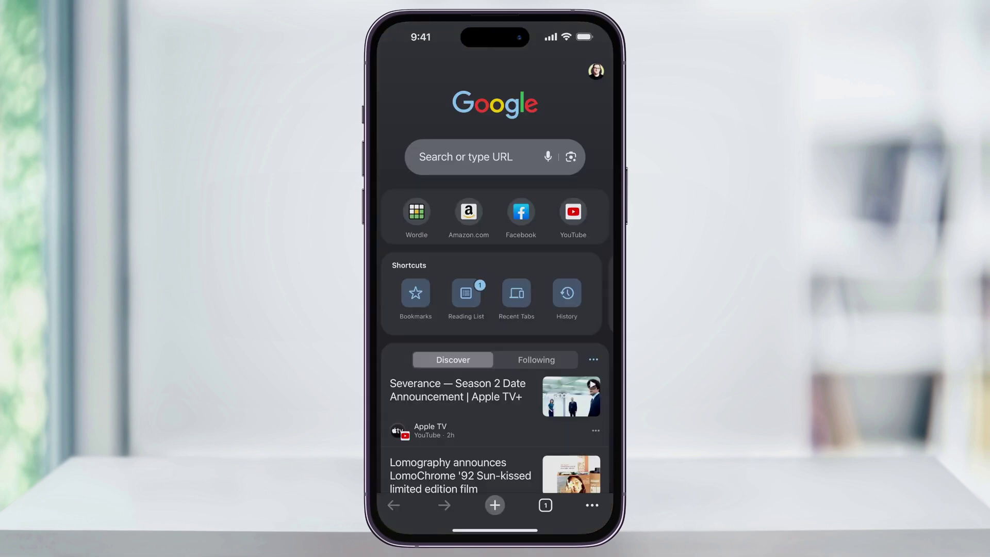
click(592, 504)
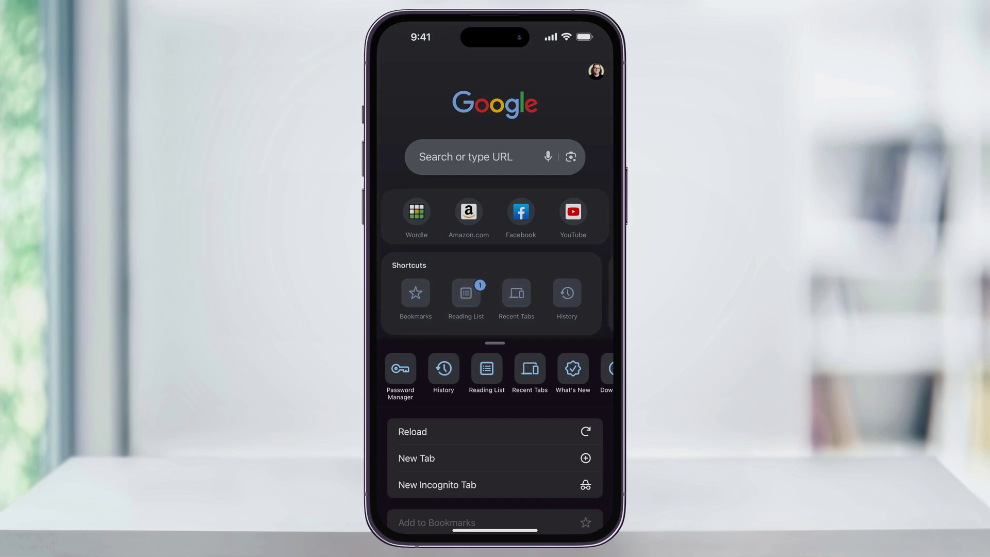
drag(495, 364, 496, 116)
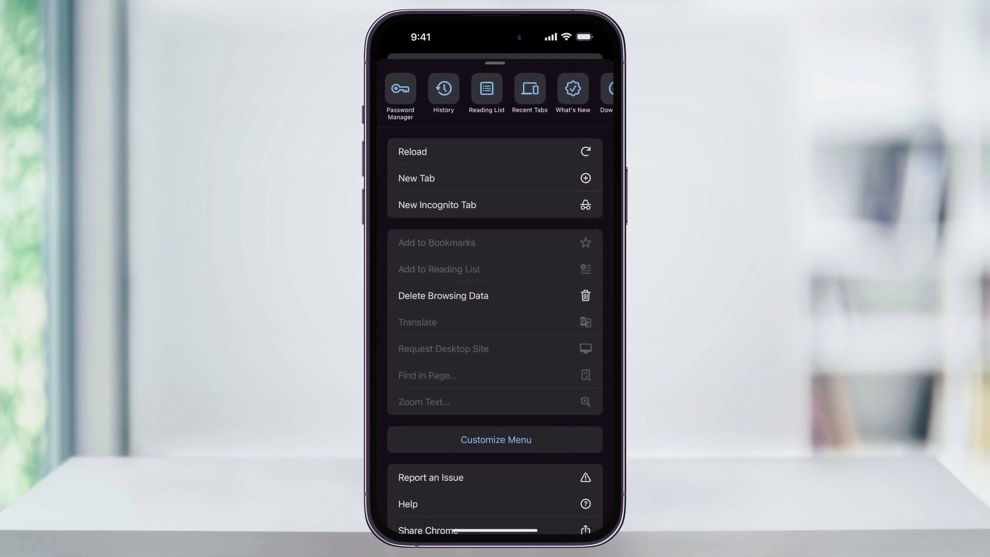
- In Delete Browsing Data, change the time range from All Time to Last Hour
click(443, 296)
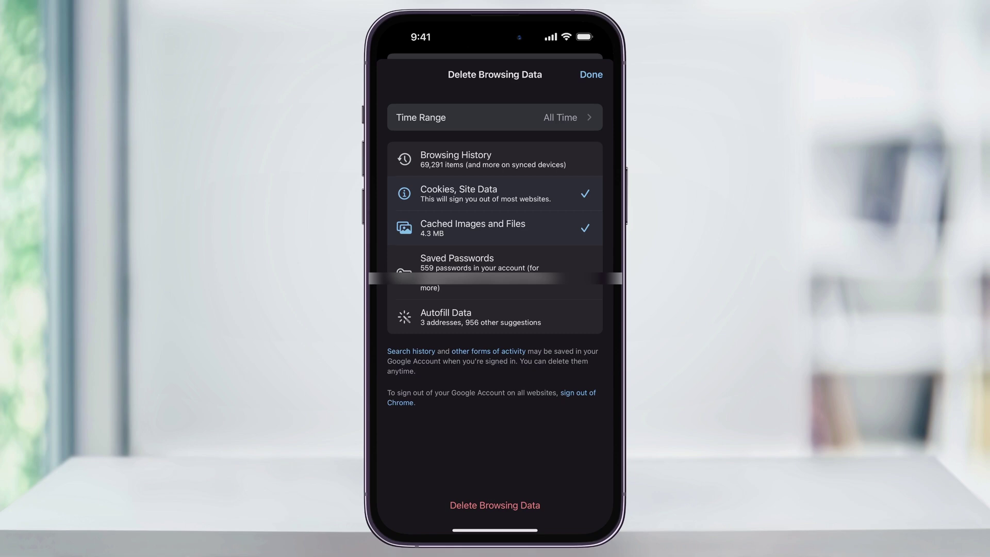
click(494, 117)
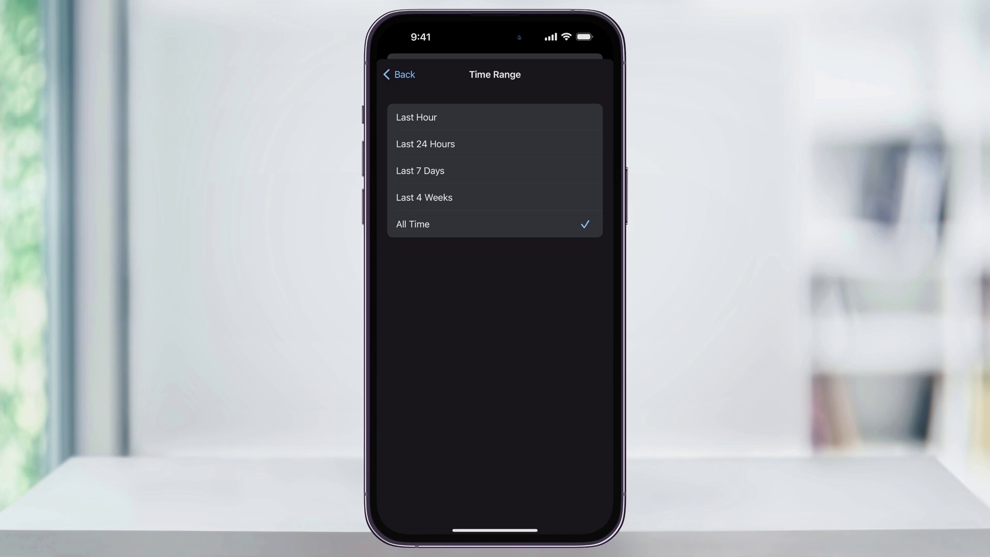
click(495, 144)
click(495, 117)
- Back on Delete Browsing Data, tick Browsing History alongside cookies and cached files
click(399, 74)
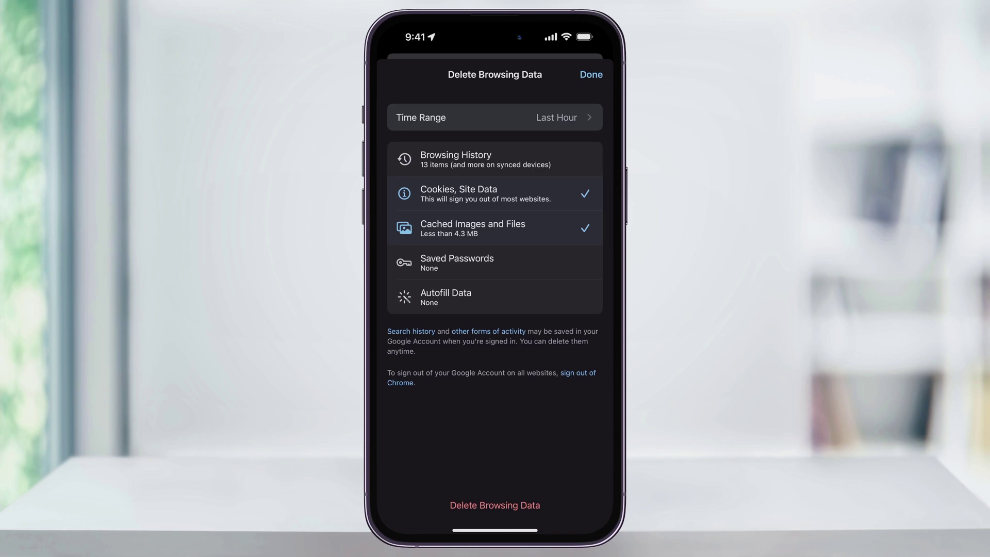
click(495, 158)
- Delete the last hour's history, cookies and cached files and confirm the deletion
click(495, 505)
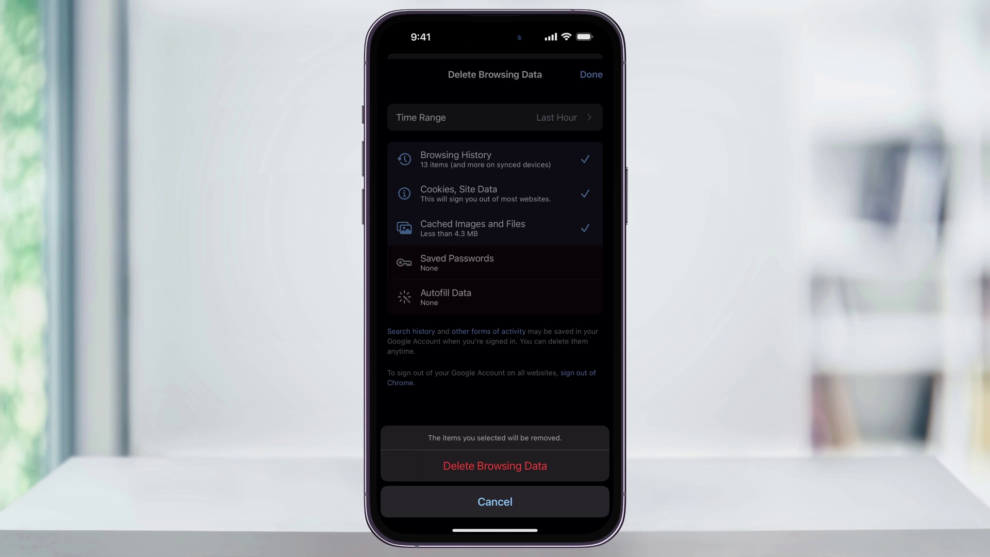
click(495, 466)
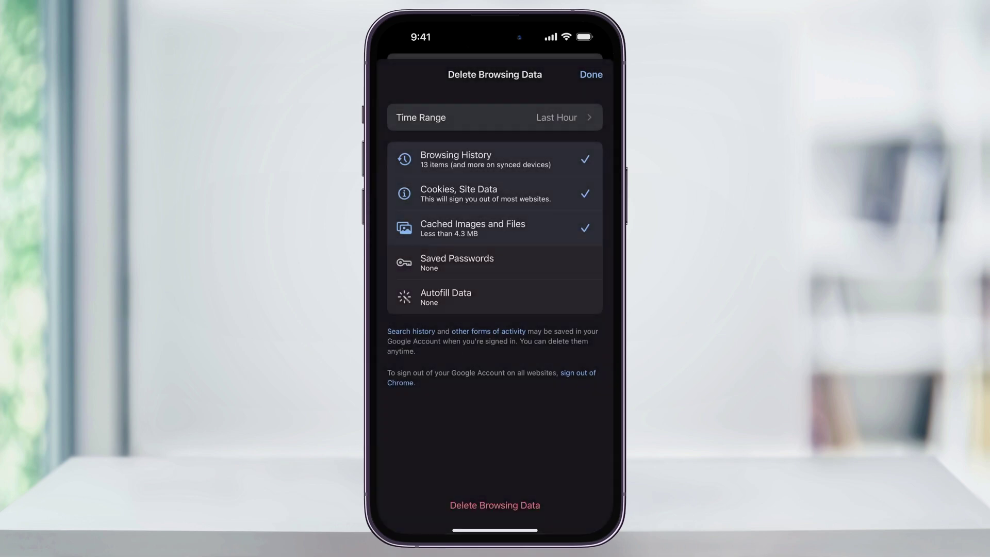